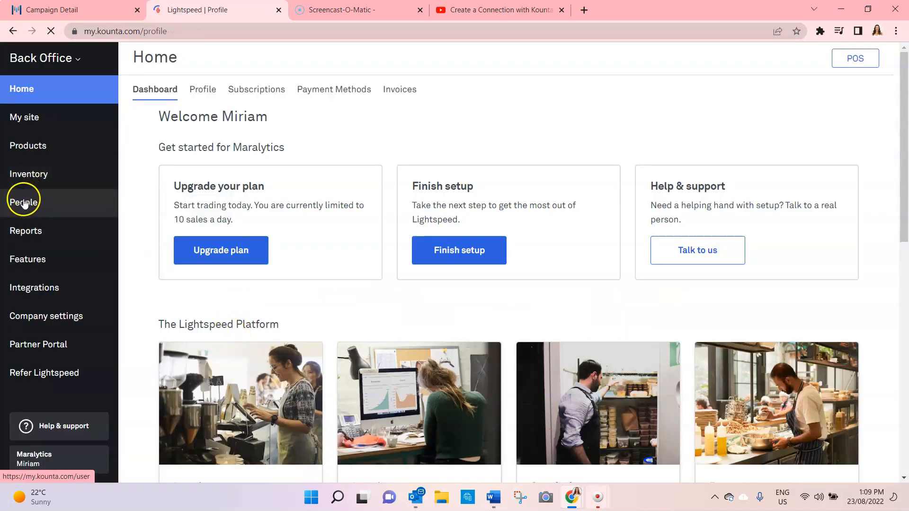
# - Add a POS category named Marketing to the product categories and return to the product list
pyautogui.click(24, 147)
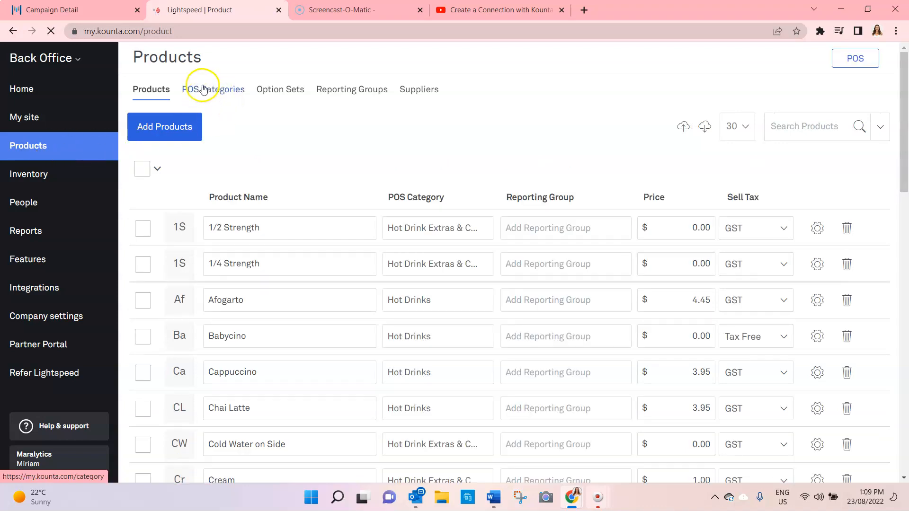
pyautogui.click(211, 90)
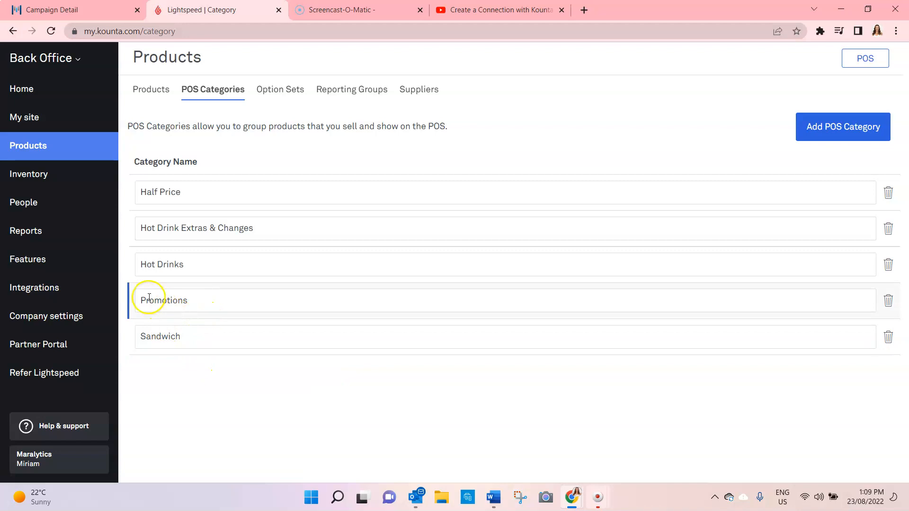
pyautogui.click(845, 128)
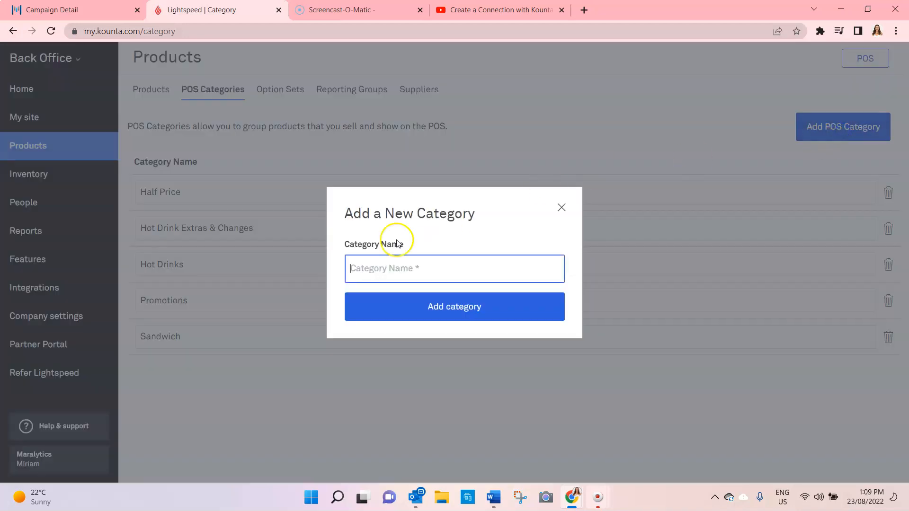
pyautogui.write('Marketing')
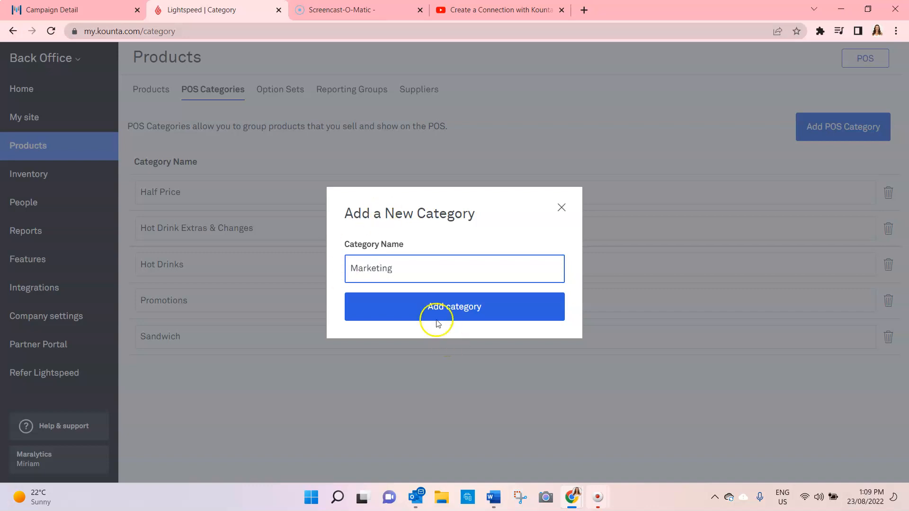
pyautogui.click(400, 309)
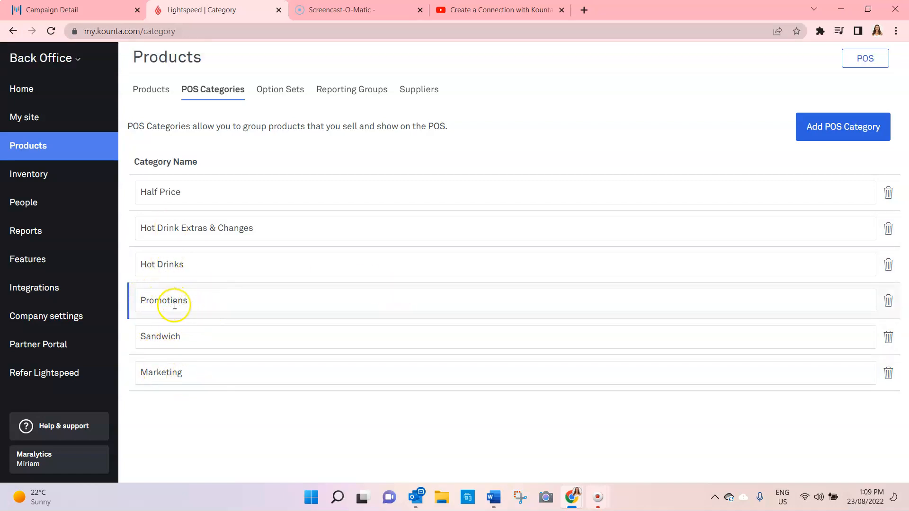
pyautogui.click(149, 94)
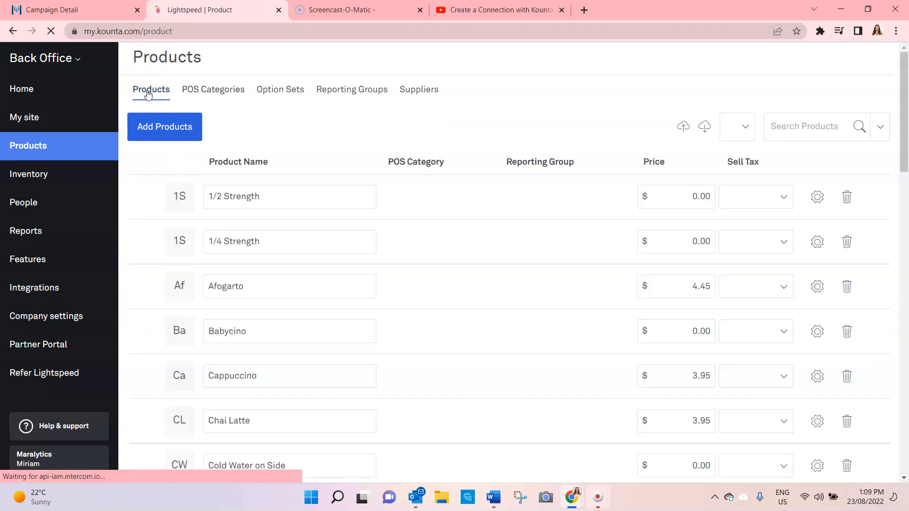
pyautogui.click(149, 94)
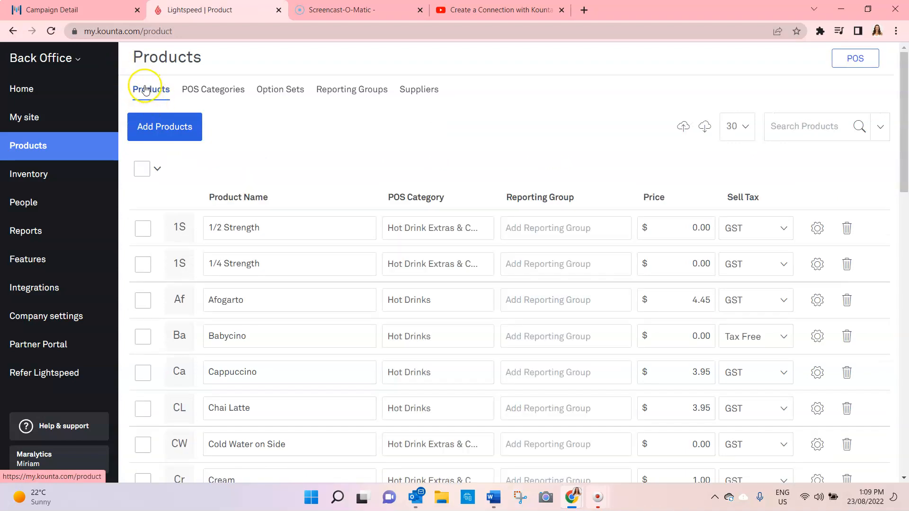
# - Switch to Maralytics and start a new campaign named "Facebook Ad - Free Glass of Wine" with the type FREE Item
pyautogui.click(54, 11)
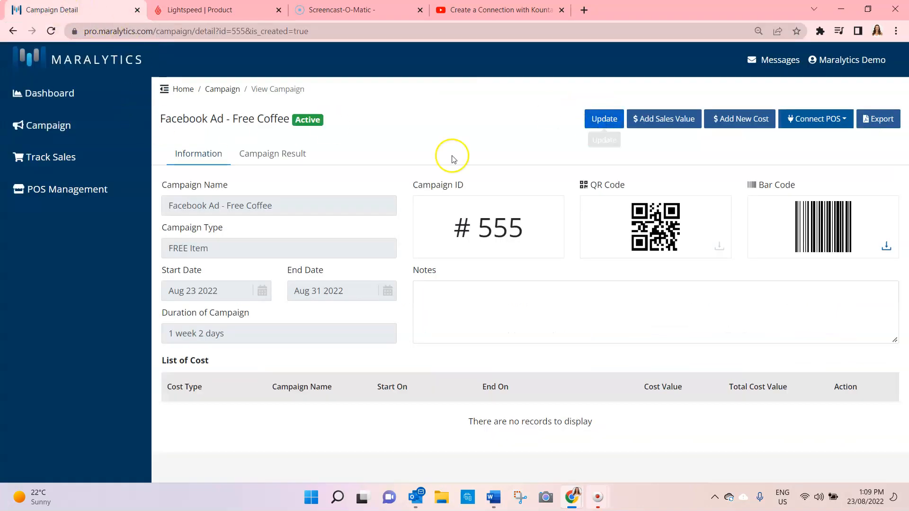
pyautogui.click(49, 125)
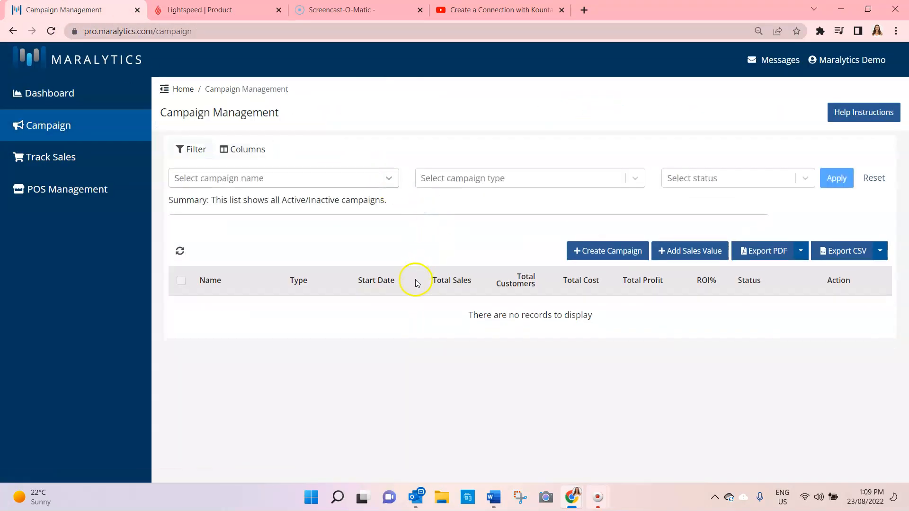
pyautogui.click(593, 244)
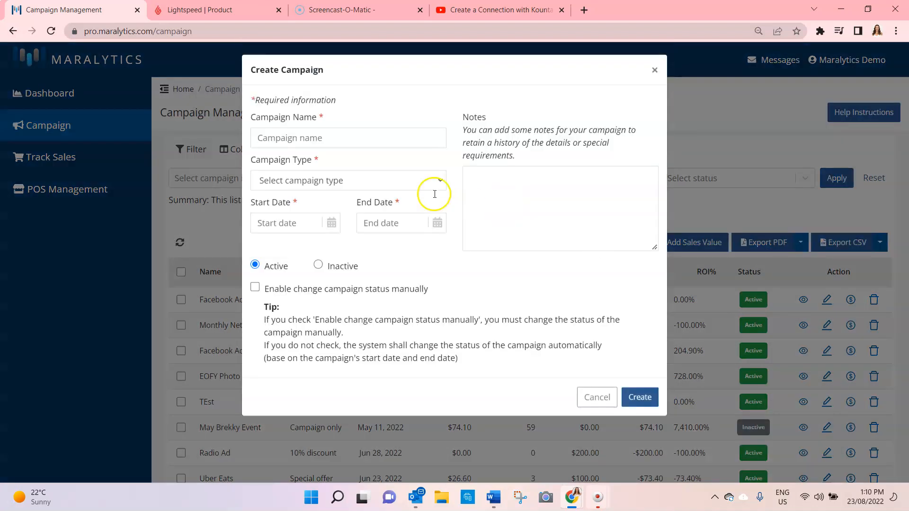
pyautogui.click(290, 141)
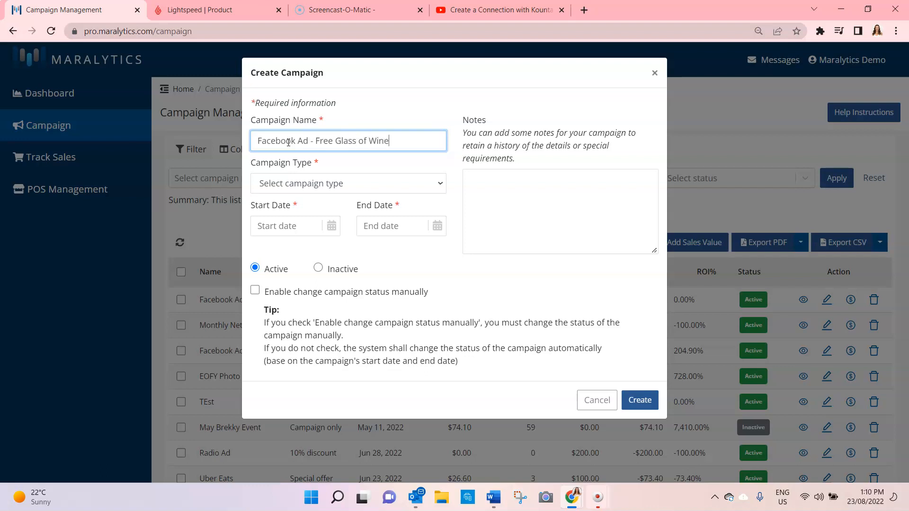
pyautogui.click(305, 184)
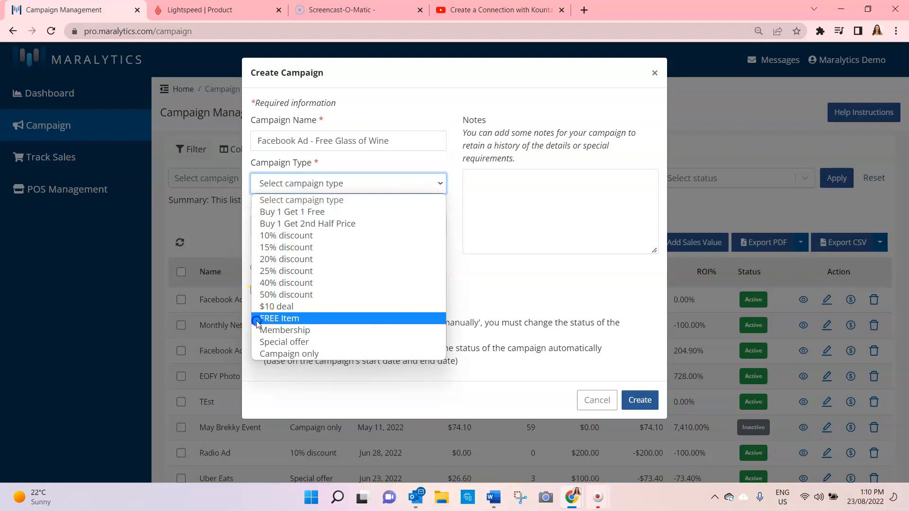
pyautogui.click(256, 320)
# - Set the campaign to run from Aug 23 2022 to Aug 31 2022, create it and dismiss its identifiers
pyautogui.click(331, 226)
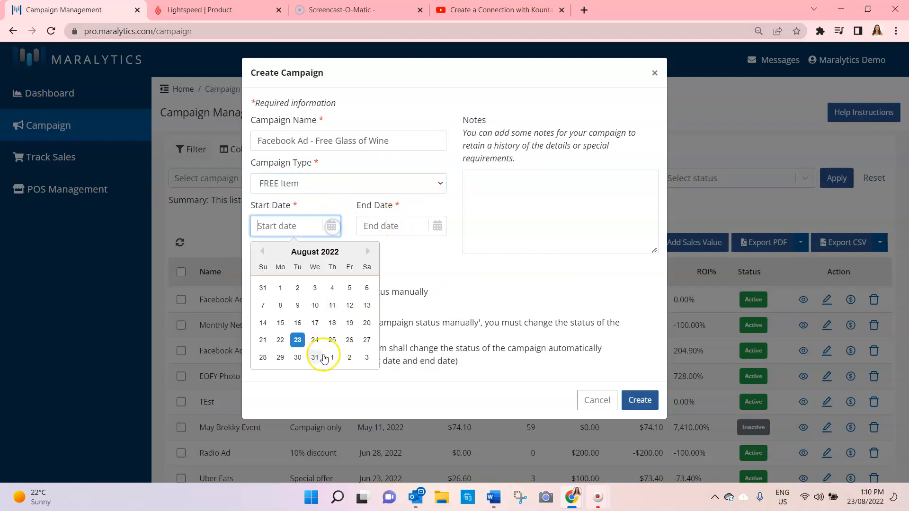
pyautogui.click(297, 340)
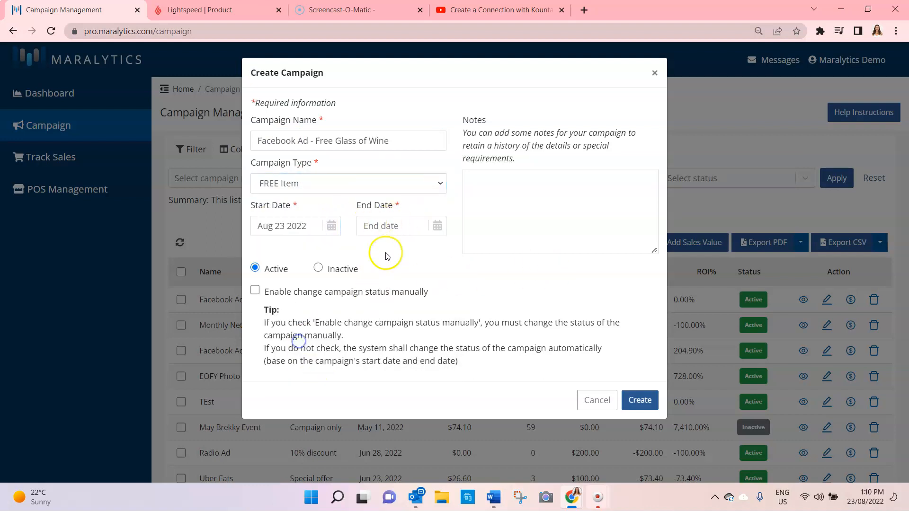
pyautogui.click(437, 226)
pyautogui.click(421, 358)
pyautogui.click(637, 400)
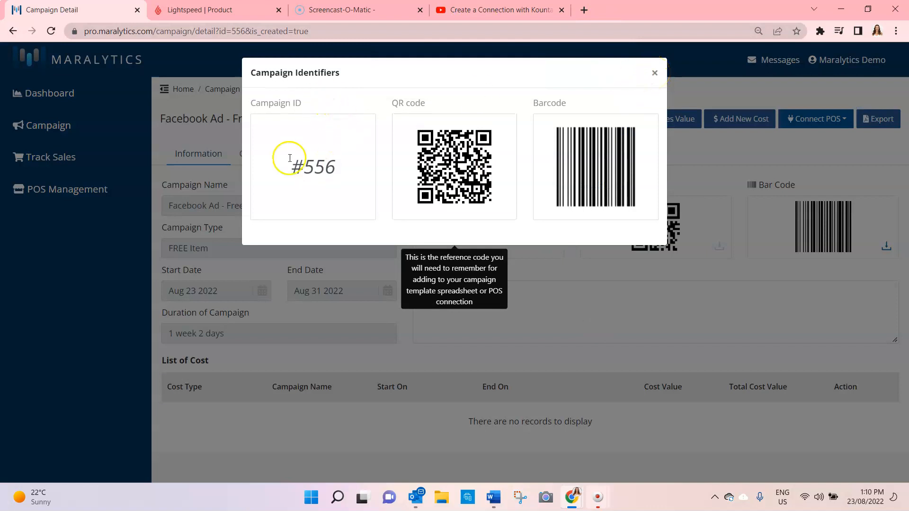
pyautogui.click(654, 72)
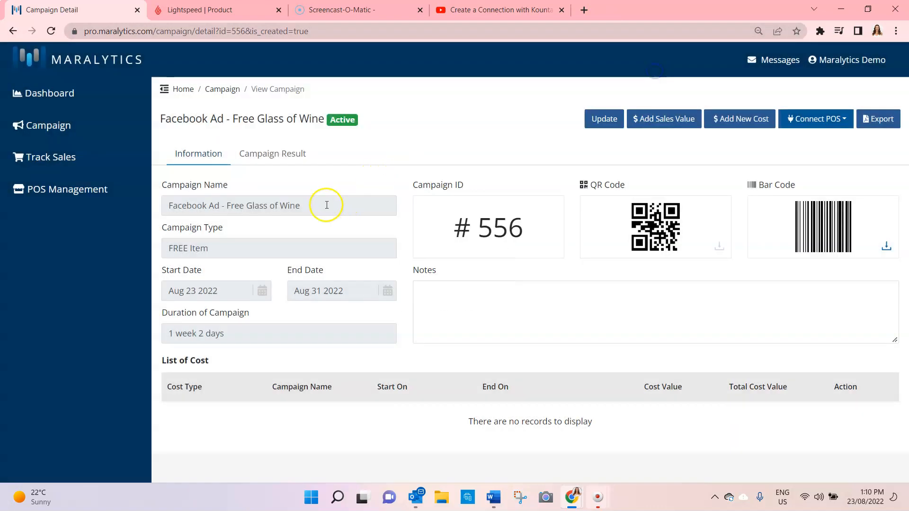
# - Add a One Time cost of $50.00 dated Aug 31 2022 to the campaign and continue
pyautogui.click(560, 138)
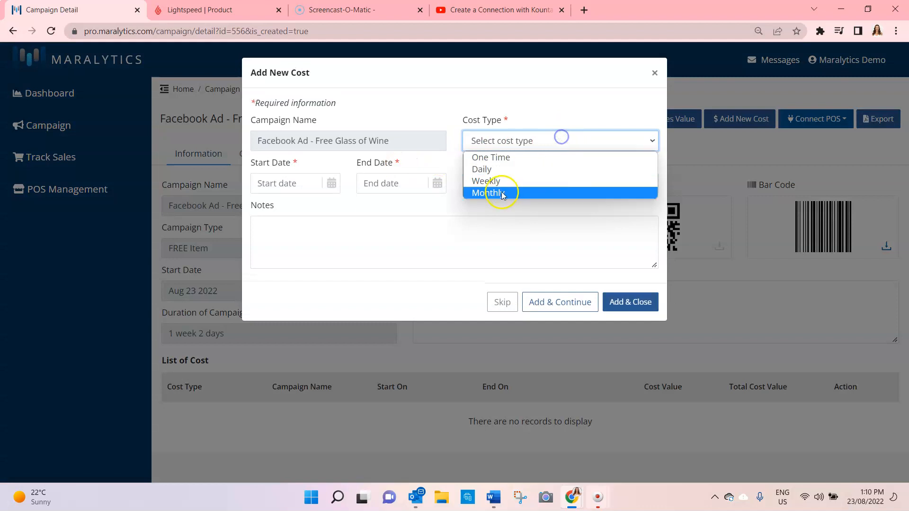
pyautogui.click(493, 157)
pyautogui.click(434, 184)
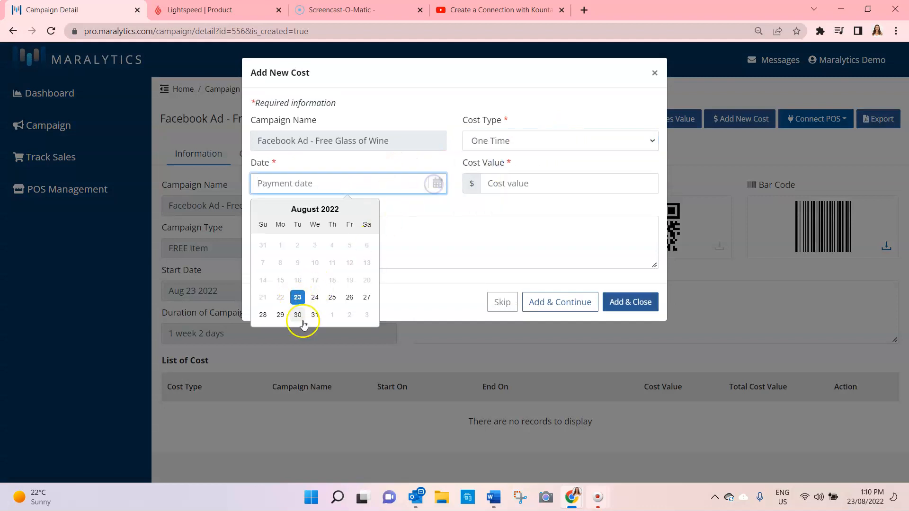
pyautogui.click(315, 315)
pyautogui.click(497, 187)
pyautogui.write('50.00')
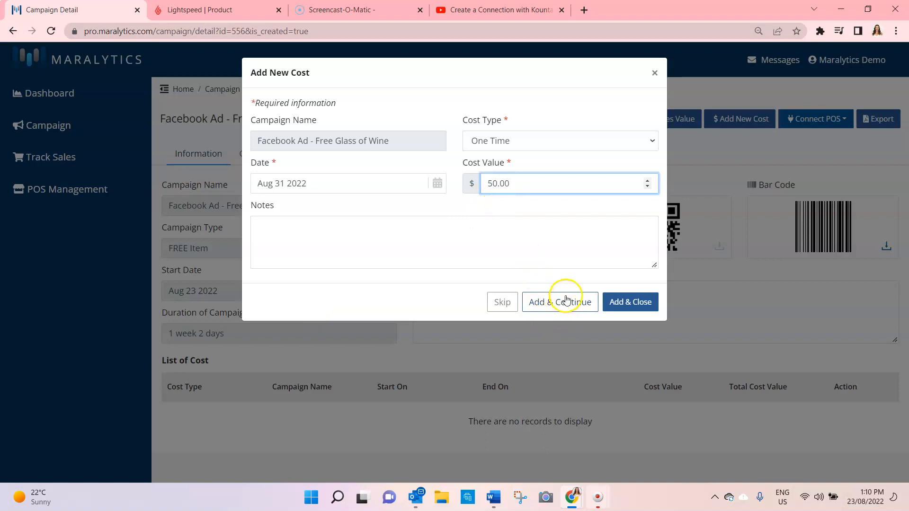
pyautogui.click(554, 307)
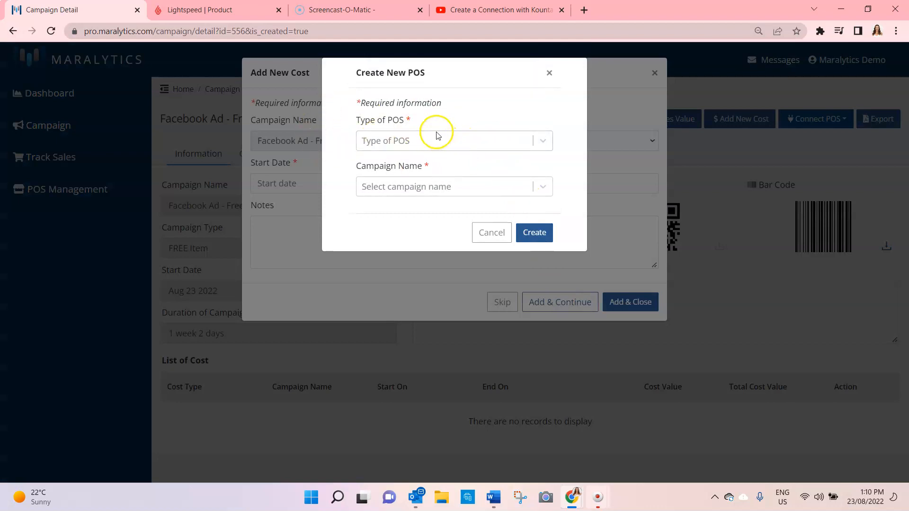
# - Create a Lightspeed POS connection for the campaign Facebook Ad - Free Glass of Wine(#556) and grant it access to the Maralytics company
pyautogui.click(393, 142)
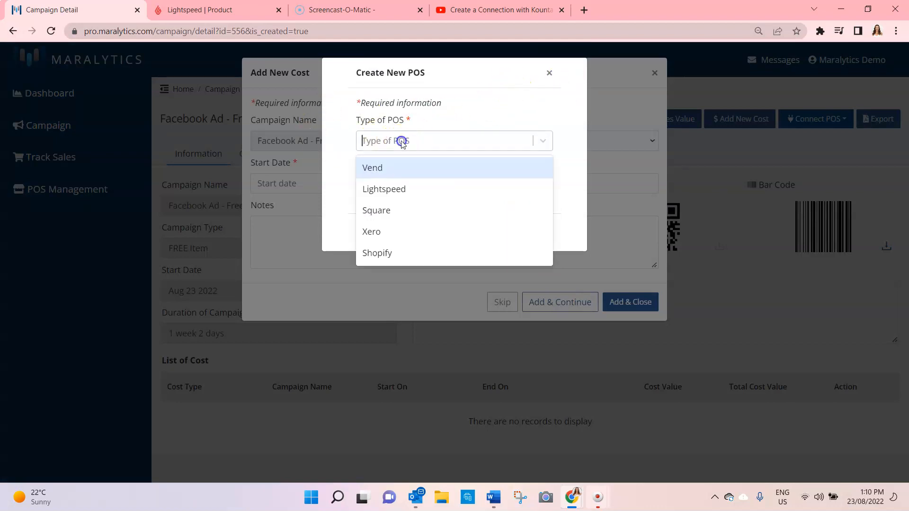
pyautogui.click(376, 186)
pyautogui.click(424, 190)
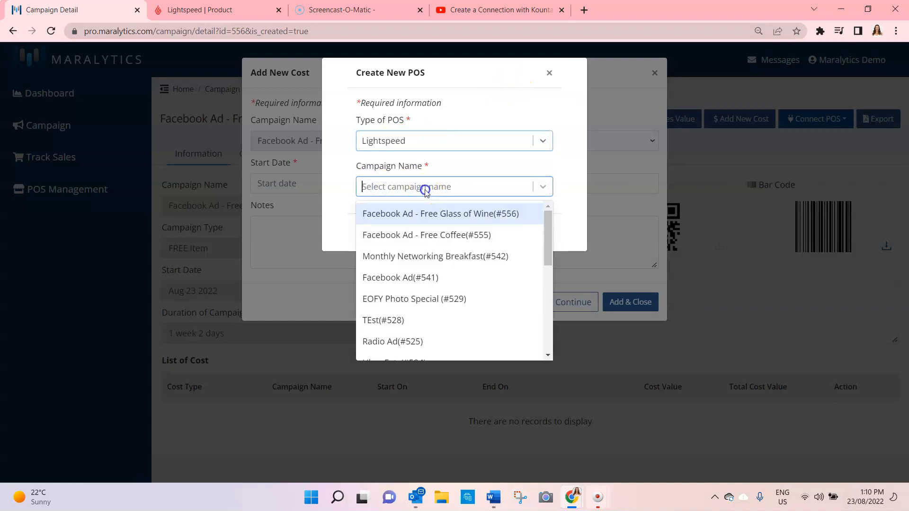
pyautogui.click(396, 215)
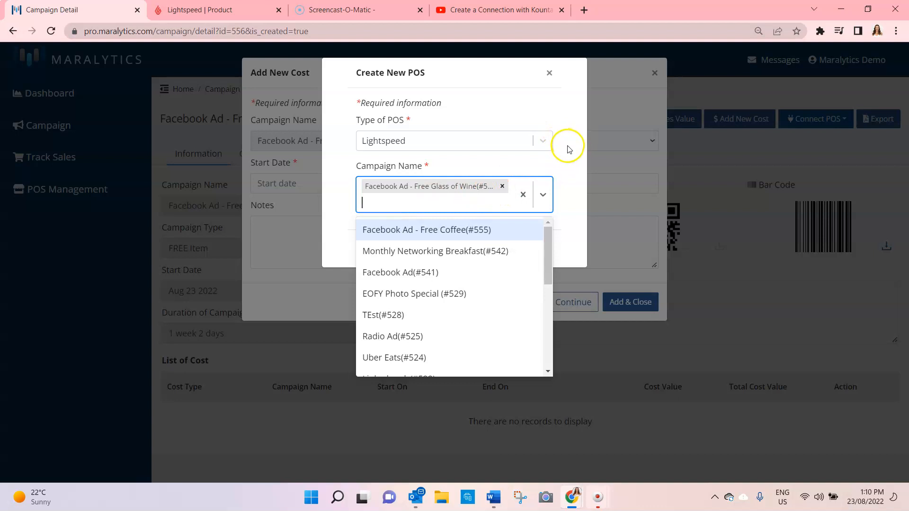
pyautogui.moveTo(198, 10)
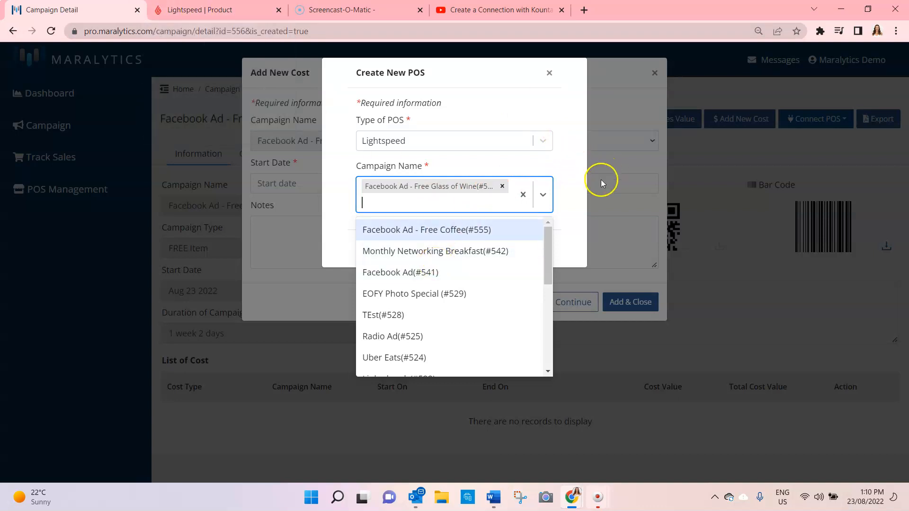
pyautogui.click(567, 184)
pyautogui.click(532, 255)
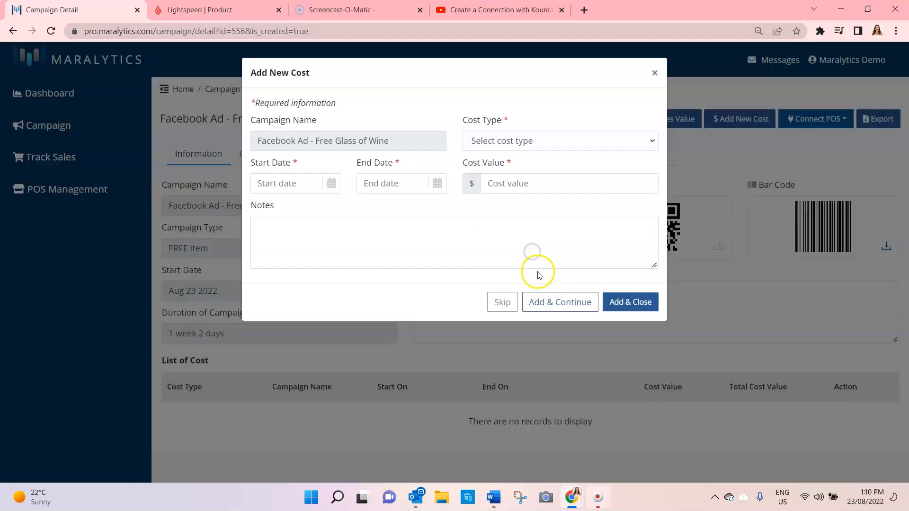
pyautogui.click(469, 119)
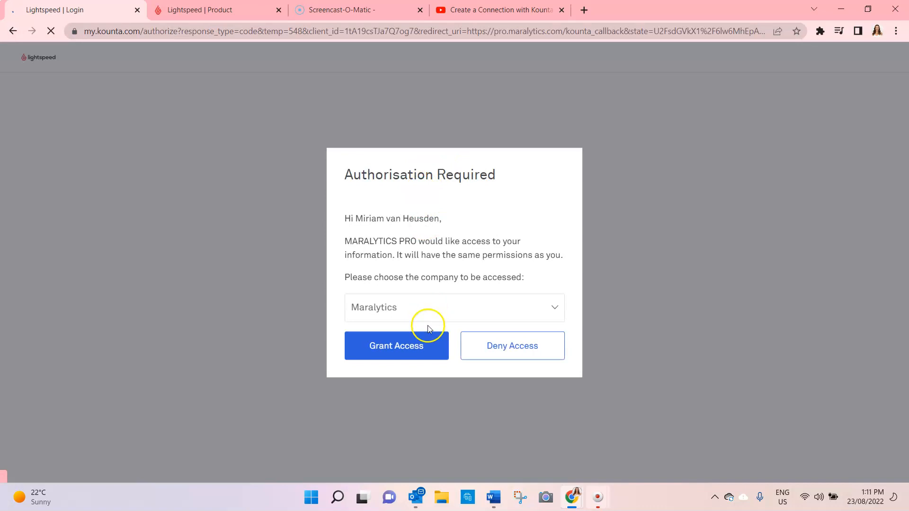
pyautogui.click(418, 351)
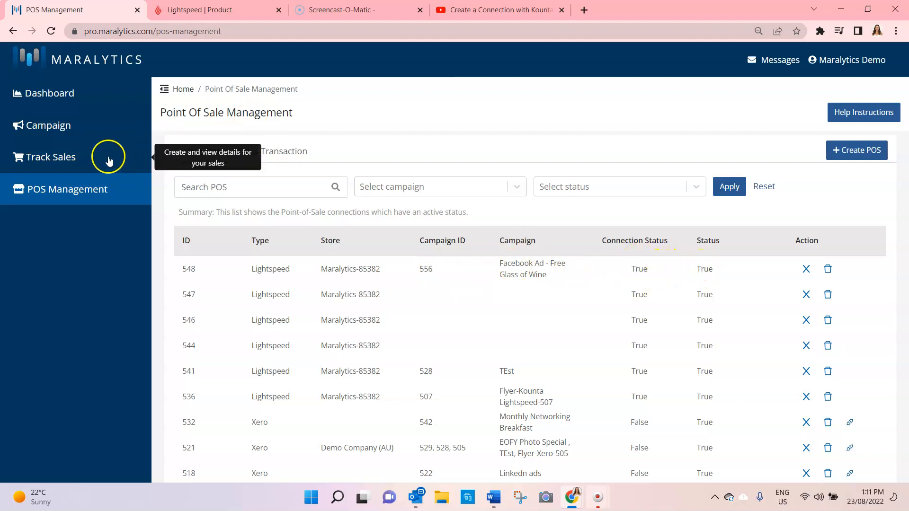
# - Switch to Lightspeed and add the product "FB Ad Free Glass of Wine" in category Marketing, priced at $0.00 and Tax Free
pyautogui.click(201, 10)
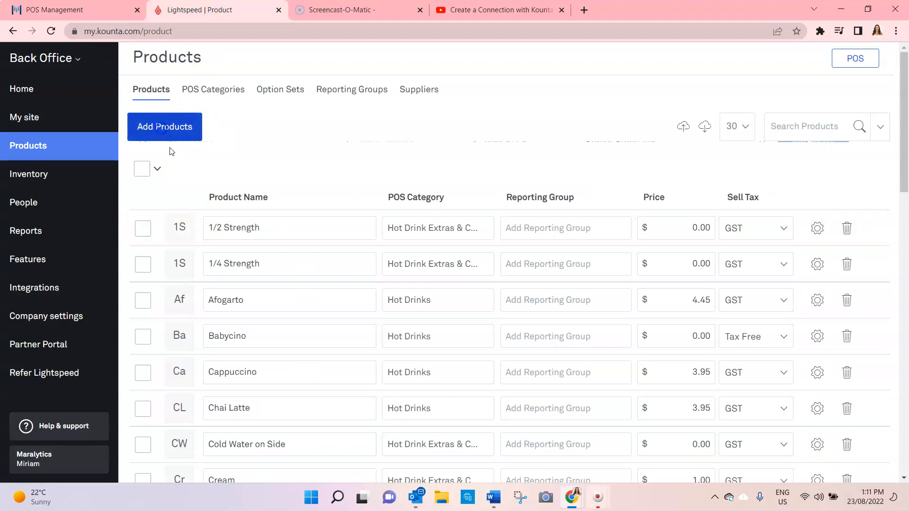
pyautogui.click(165, 132)
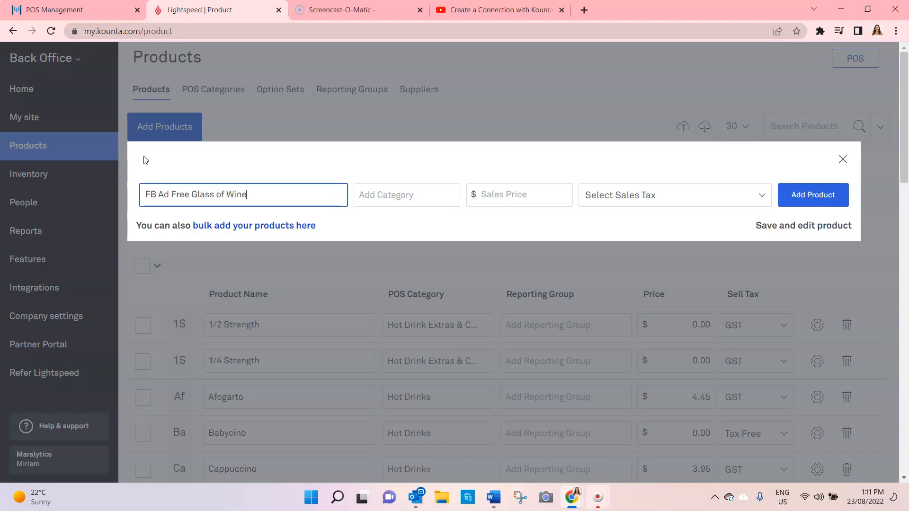
pyautogui.click(368, 195)
pyautogui.click(366, 362)
pyautogui.click(507, 201)
pyautogui.write('0.0')
pyautogui.click(624, 196)
pyautogui.click(590, 232)
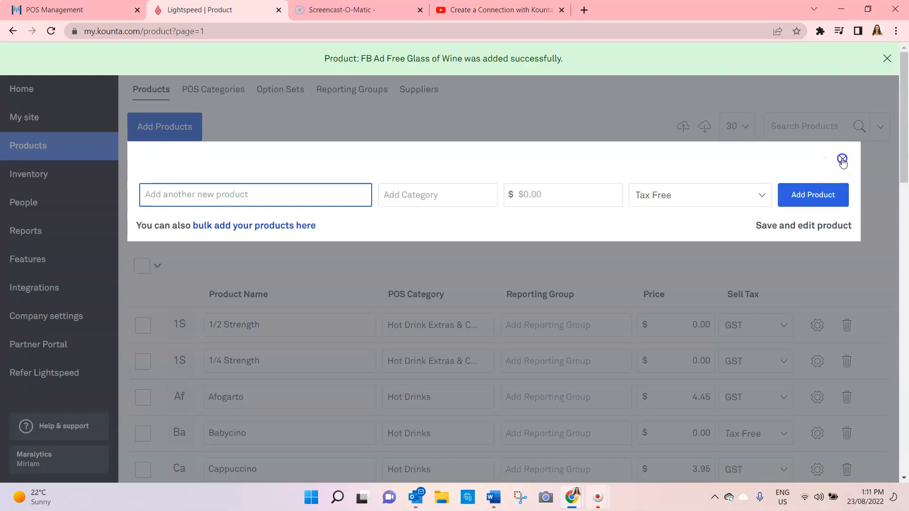
pyautogui.click(843, 162)
# - Find the FB Ad Free Glass of Wine product in the product list and open its details for editing
pyautogui.scroll(-4, 376, 272)
pyautogui.scroll(-4, 378, 272)
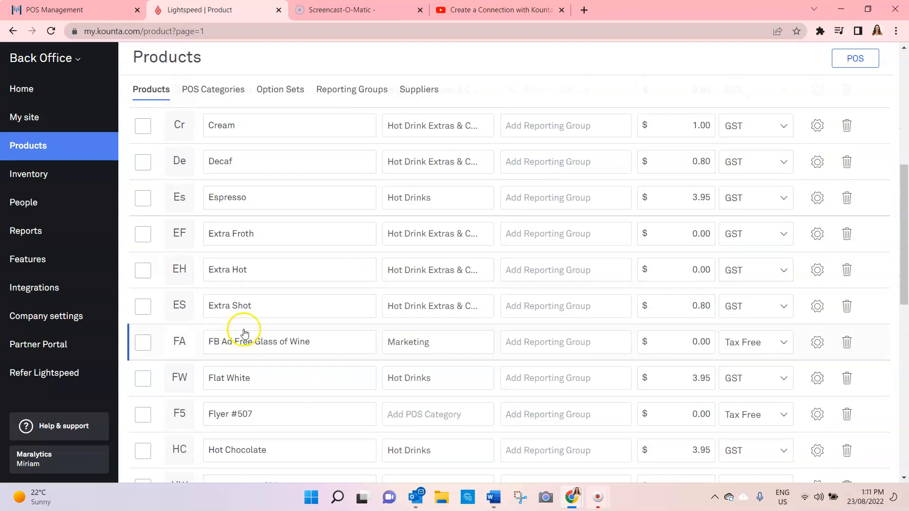
pyautogui.click(817, 345)
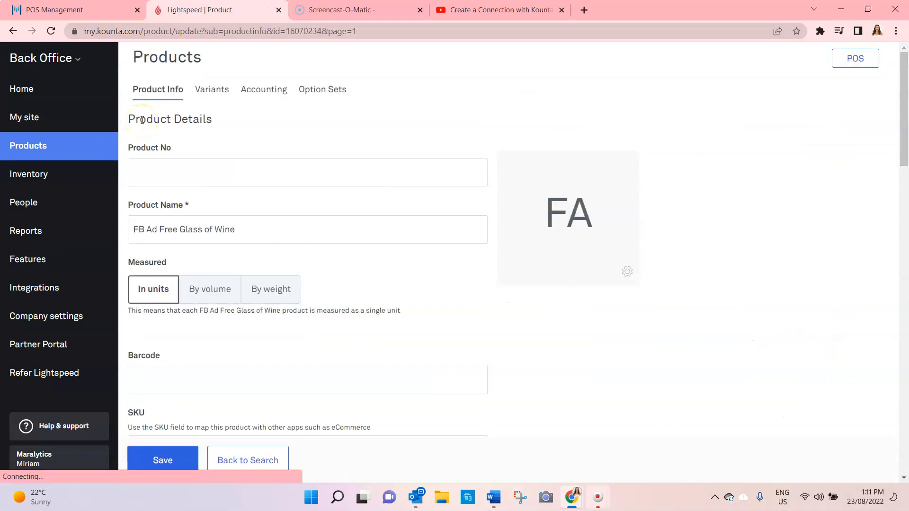
# - Set the Product No to "FB Ad Free Wine #556", checking the campaign ID in the Maralytics POS list
pyautogui.click(170, 169)
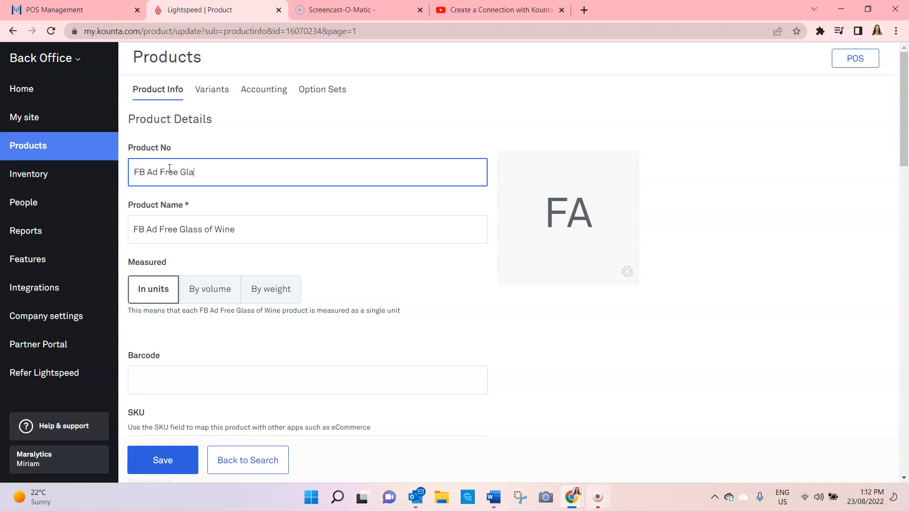
pyautogui.press('BackSpace')
pyautogui.press('BackSpace')
pyautogui.press('BackSpace')
pyautogui.press('BackSpace')
pyautogui.press('BackSpace')
pyautogui.press('BackSpace')
pyautogui.press('BackSpace')
pyautogui.press('BackSpace')
pyautogui.press('BackSpace')
pyautogui.press('BackSpace')
pyautogui.press('BackSpace')
pyautogui.click(109, 14)
pyautogui.click(194, 14)
pyautogui.click(242, 162)
pyautogui.write('6')
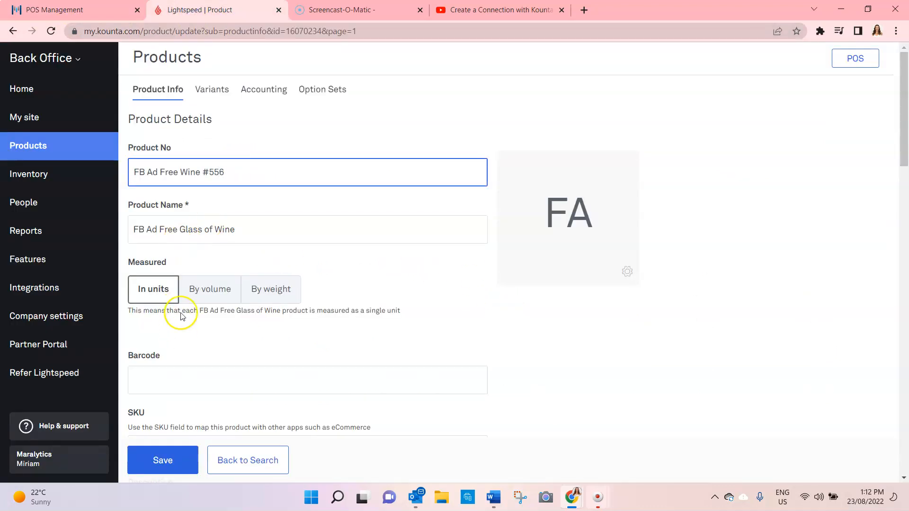
# - Add the campaign ID to the Product Name so it reads "FB Ad Free Glass of Wine #556"
pyautogui.moveTo(243, 175); pyautogui.dragTo(118, 174)
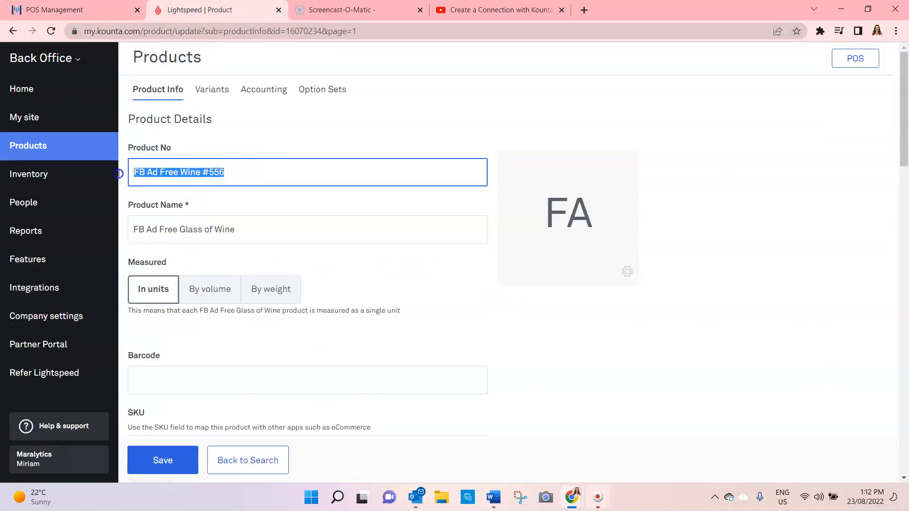
pyautogui.click(236, 172)
pyautogui.click(251, 226)
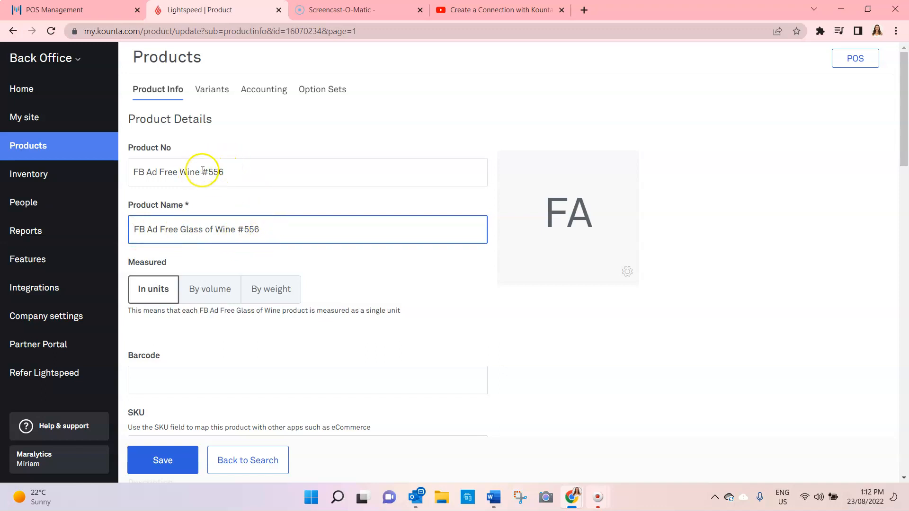
# - Copy the product name "FB Ad Free Glass of Wine #556" into the SKU and Description fields and save the product
pyautogui.moveTo(275, 234); pyautogui.dragTo(102, 227)
pyautogui.rightClick(175, 231)
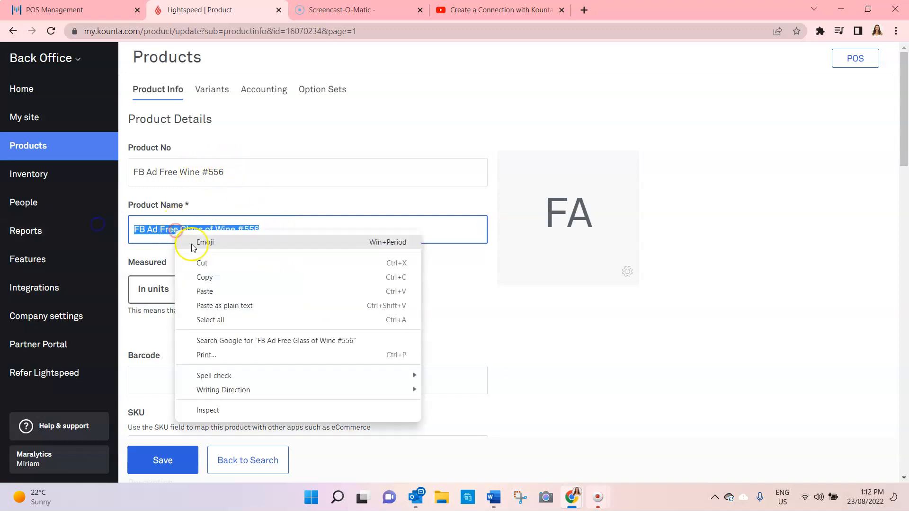
pyautogui.click(239, 279)
pyautogui.scroll(-2, 205, 337)
pyautogui.click(151, 327)
pyautogui.rightClick(142, 332)
pyautogui.click(178, 241)
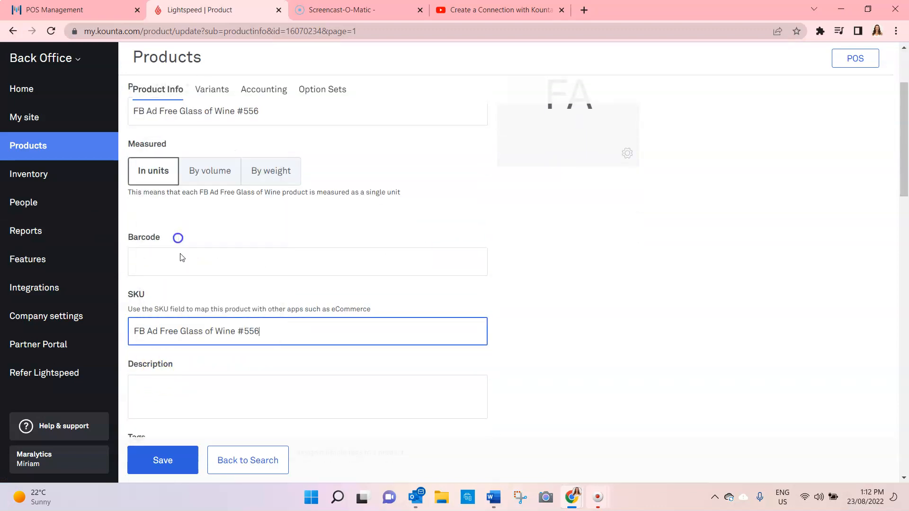
pyautogui.click(155, 389)
pyautogui.click(184, 294)
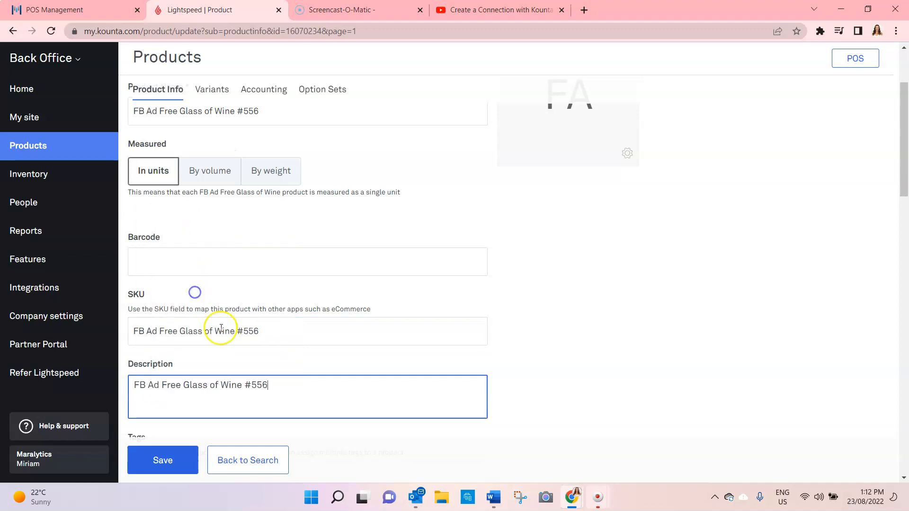
pyautogui.click(156, 453)
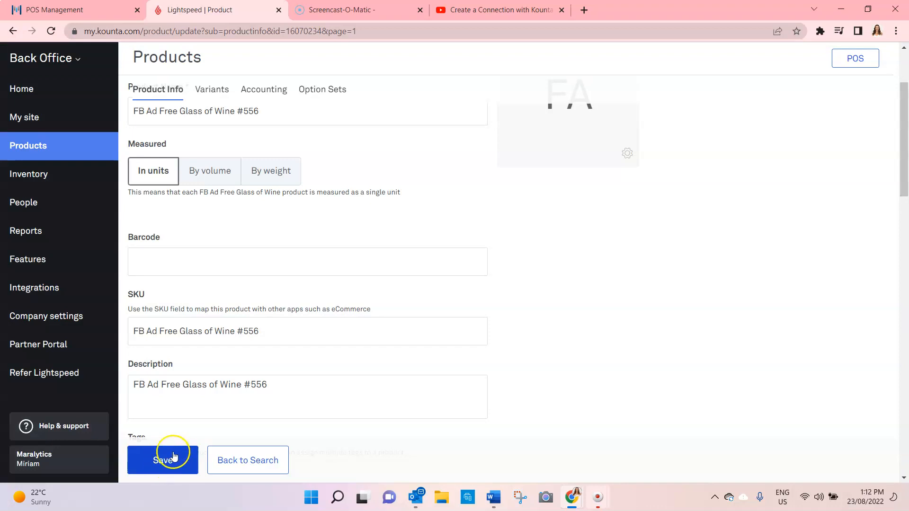
# - Return to the product list and check the FB Ad Free Glass of Wine #556 entry
pyautogui.click(35, 144)
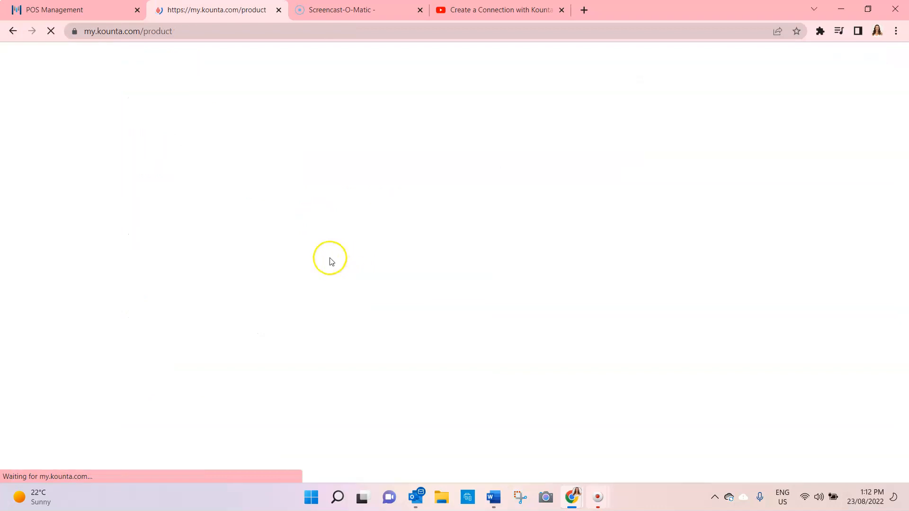
pyautogui.scroll(-4, 322, 265)
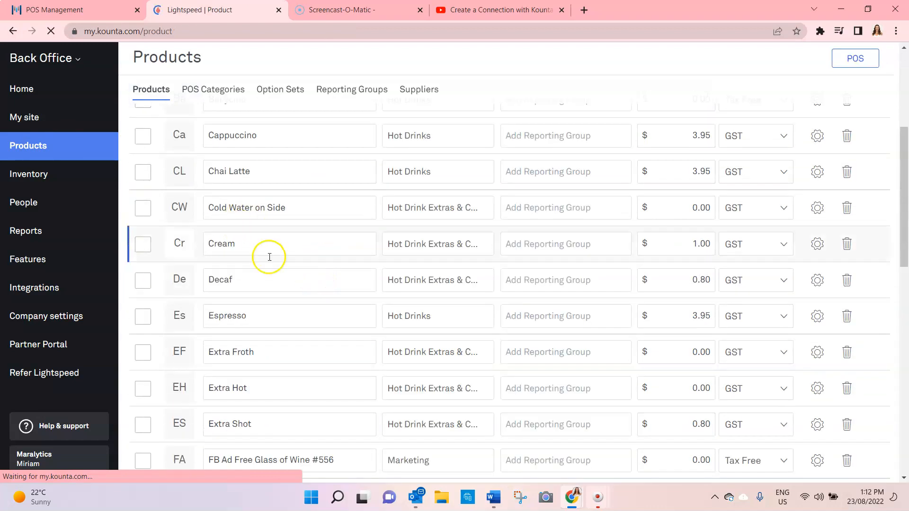
pyautogui.scroll(-3, 264, 243)
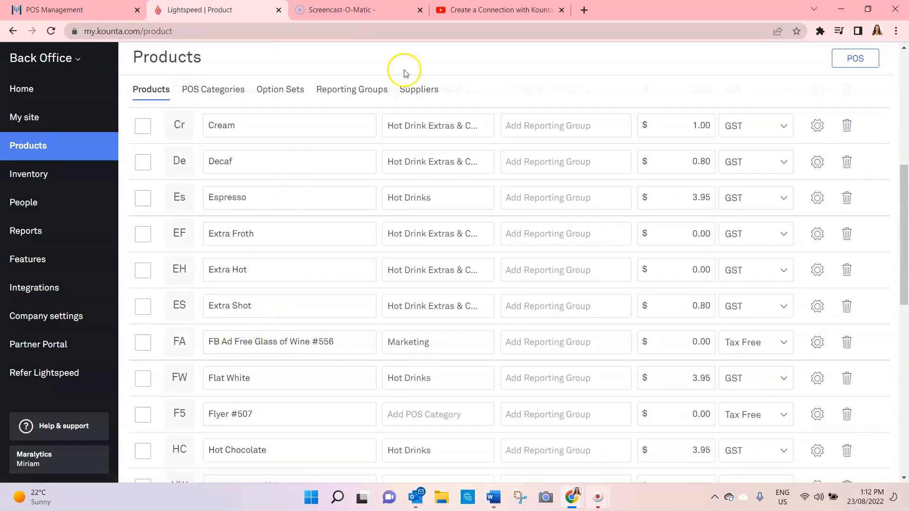
# - Open the point-of-sale register and sign in as the second listed staff user
pyautogui.click(861, 59)
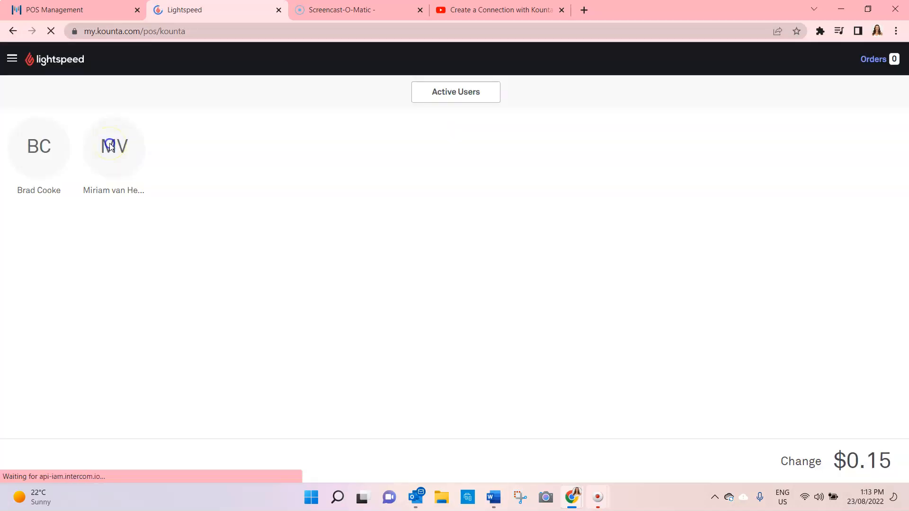
pyautogui.click(112, 146)
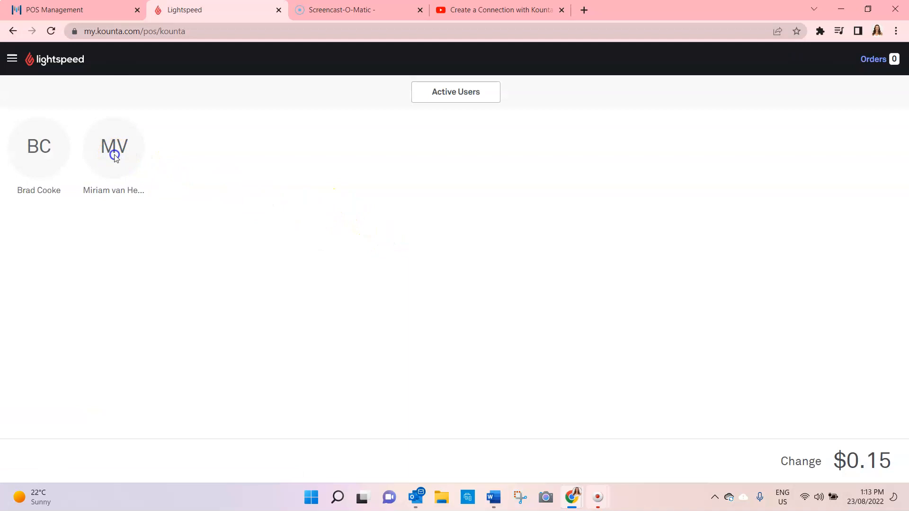
pyautogui.click(115, 154)
pyautogui.click(397, 219)
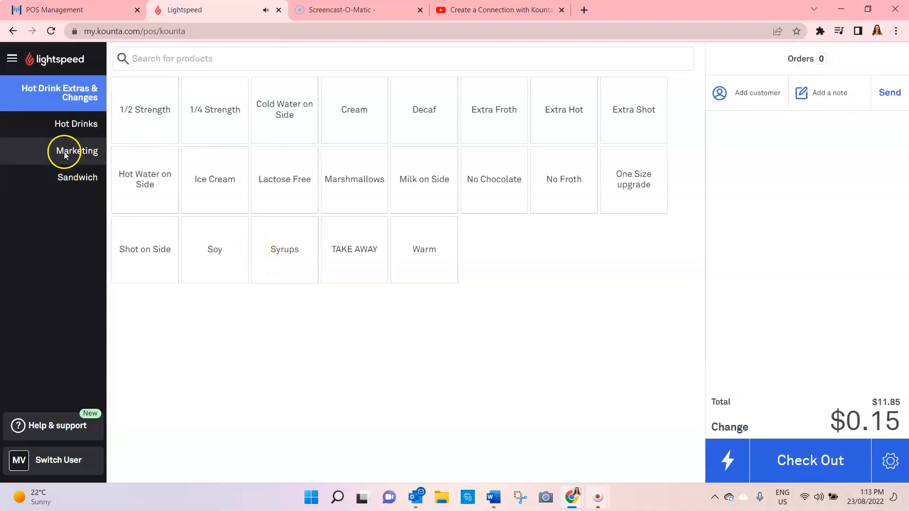
# - Add FB Ad Free Glass of Wine #556, Sandwich - Salad, Meat & Cheese and Sandwich Small Side Chips to a new order
pyautogui.click(64, 152)
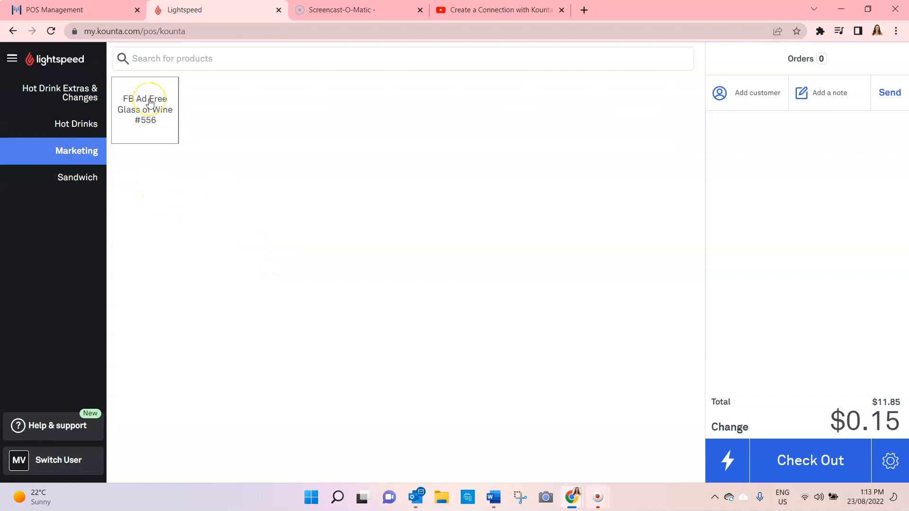
pyautogui.click(146, 112)
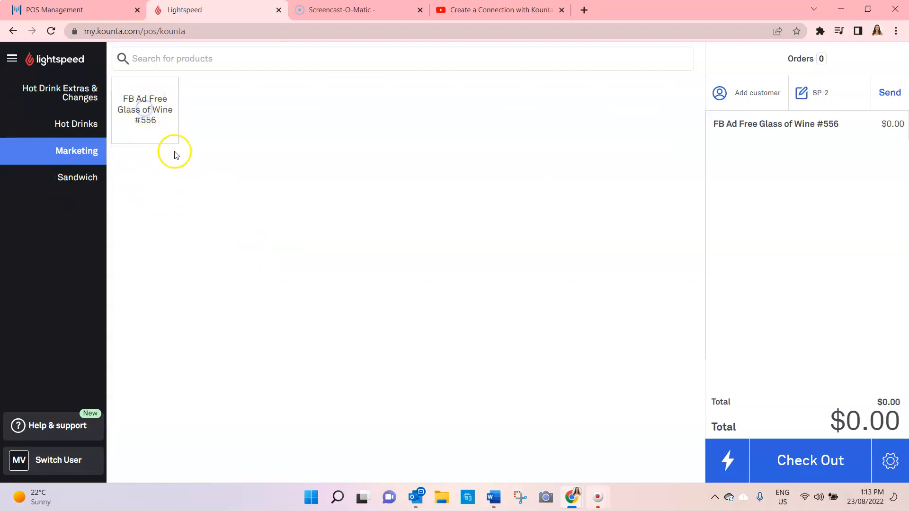
pyautogui.click(90, 176)
pyautogui.click(154, 178)
pyautogui.click(278, 190)
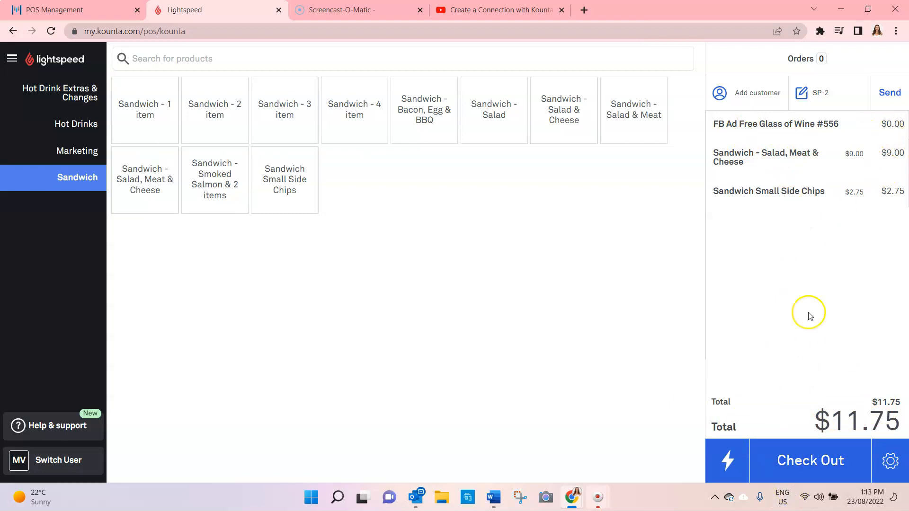
# - Check out the order with a $12 cash payment and finish the sale
pyautogui.click(790, 467)
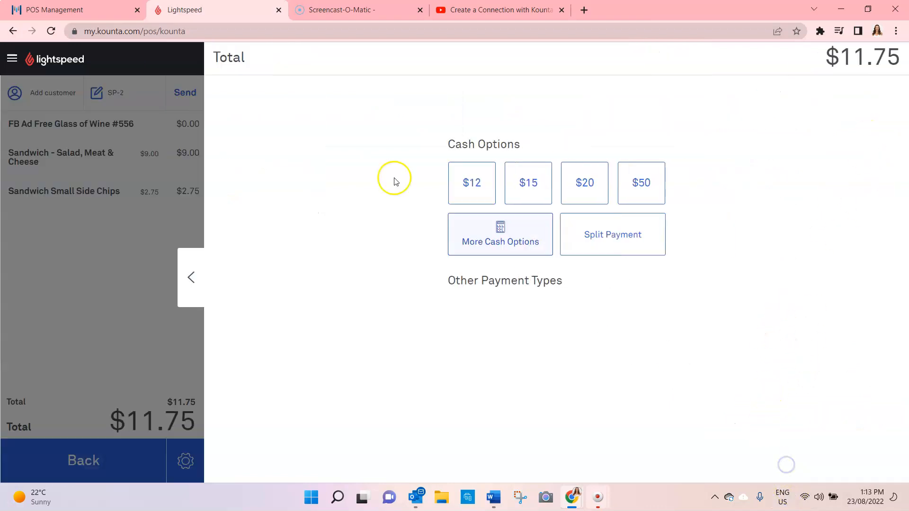
pyautogui.click(487, 182)
pyautogui.click(591, 350)
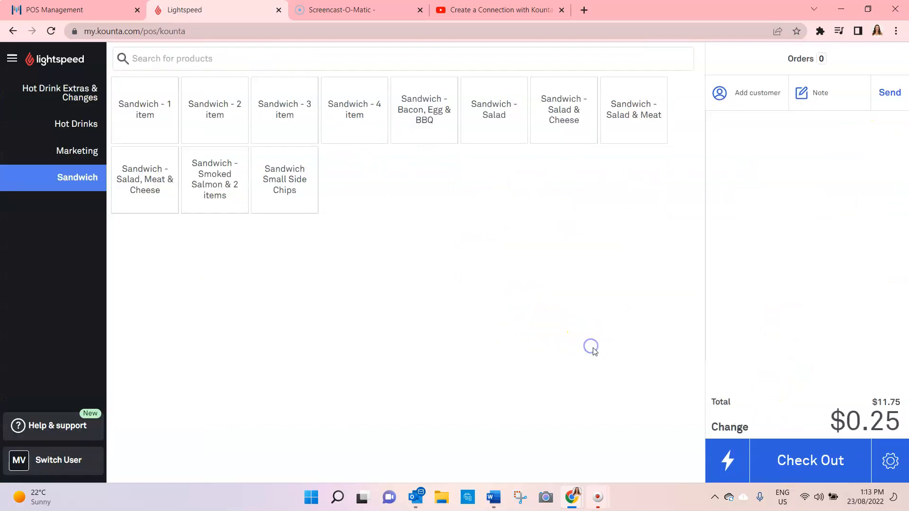
# - Switch to Maralytics, refresh the Track Sales list and open the sale details for campaign 556
pyautogui.click(58, 10)
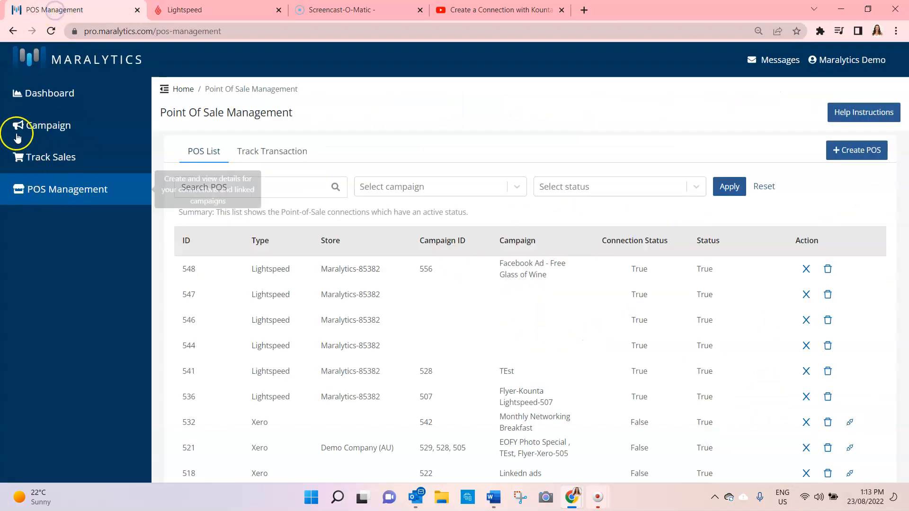
pyautogui.click(36, 159)
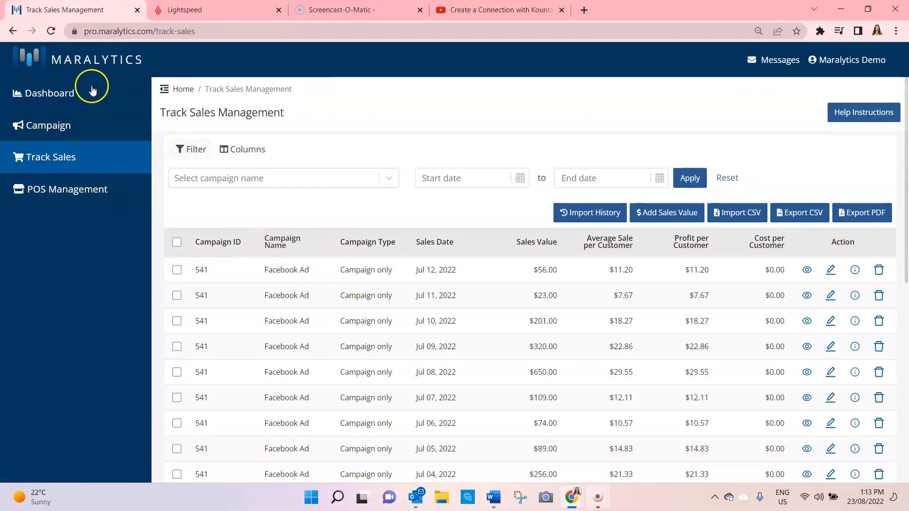
pyautogui.click(52, 30)
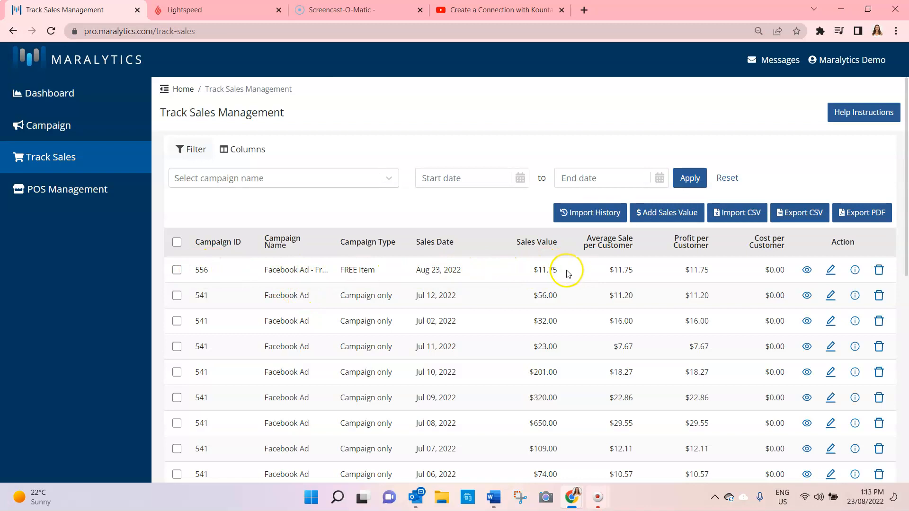
pyautogui.click(854, 270)
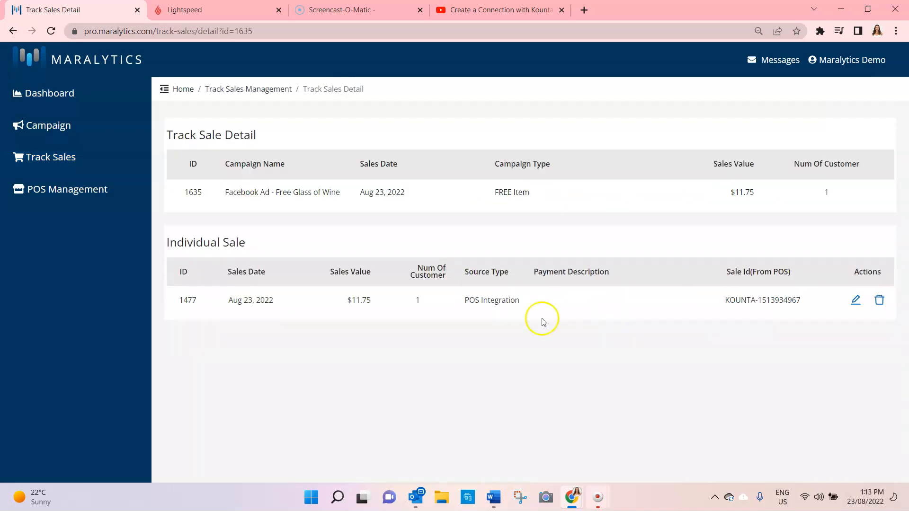